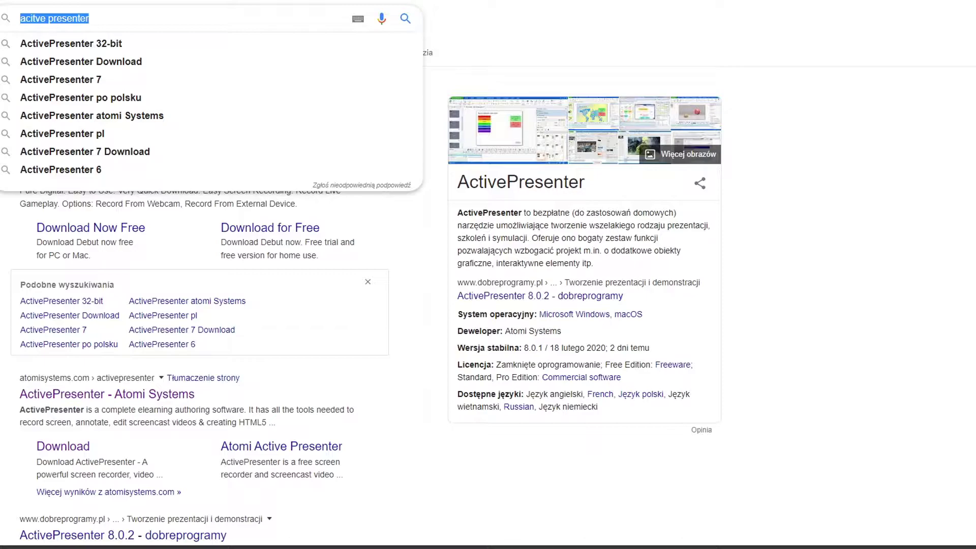
Search the web for ActivePresenter, open the Atomi Systems page and download ActivePresenter 8.0.3 for Windows
key("Return")
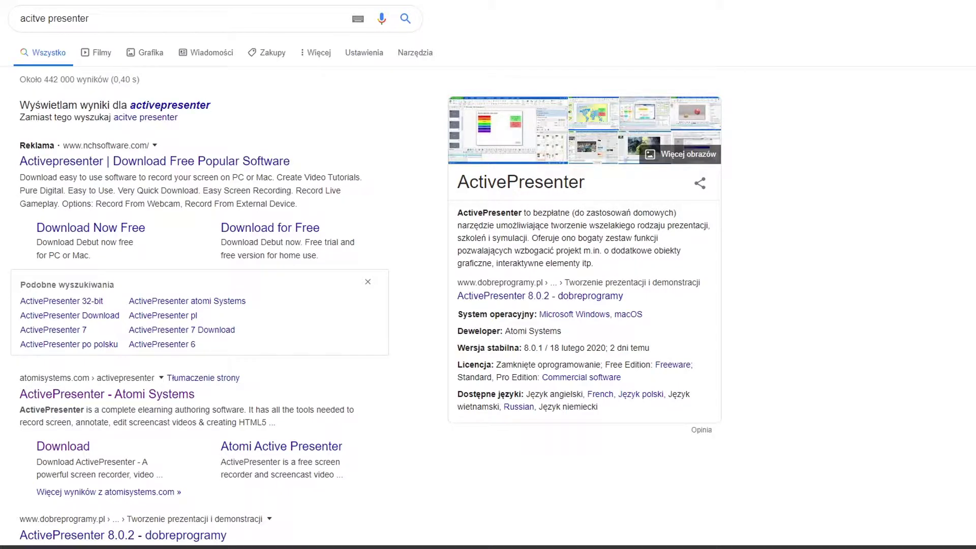
scroll(82, 305, "down", 1)
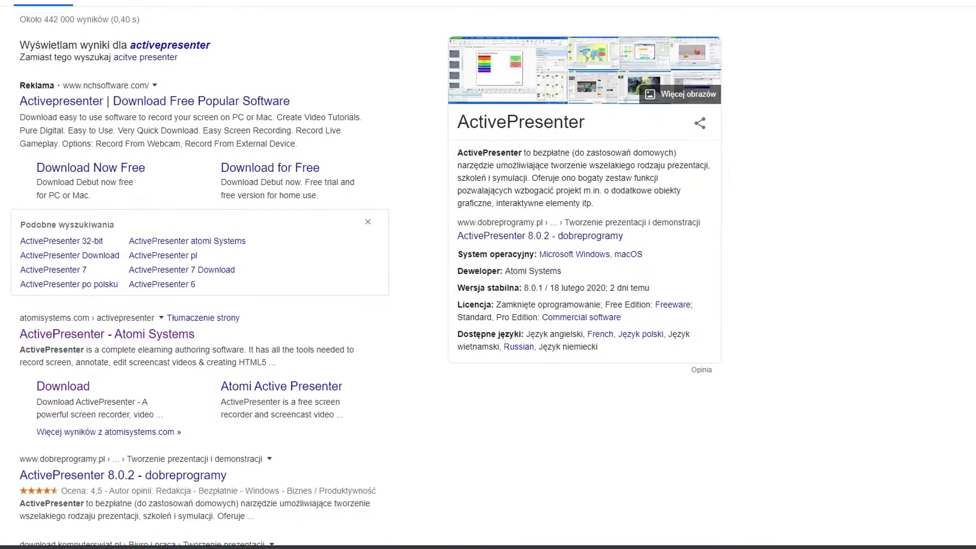
left_click(96, 336)
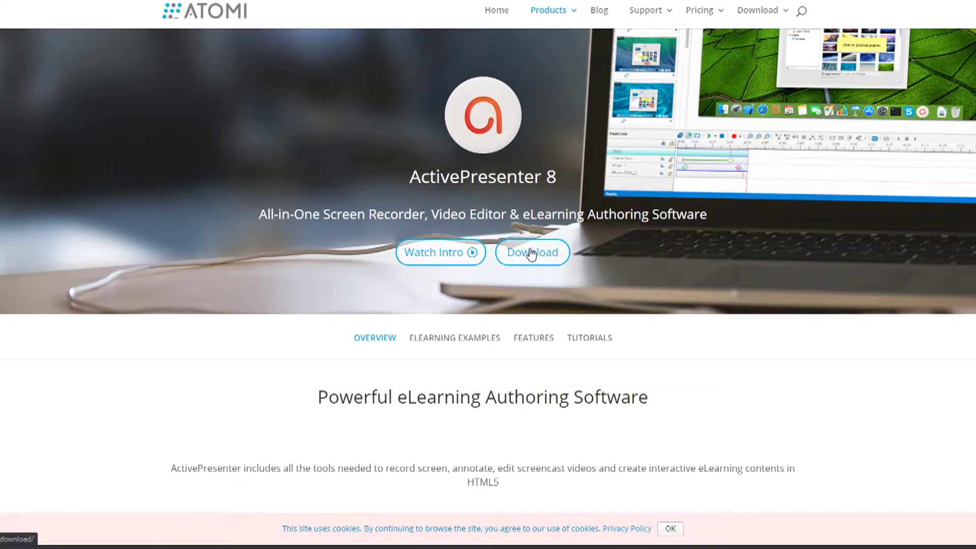
left_click(532, 253)
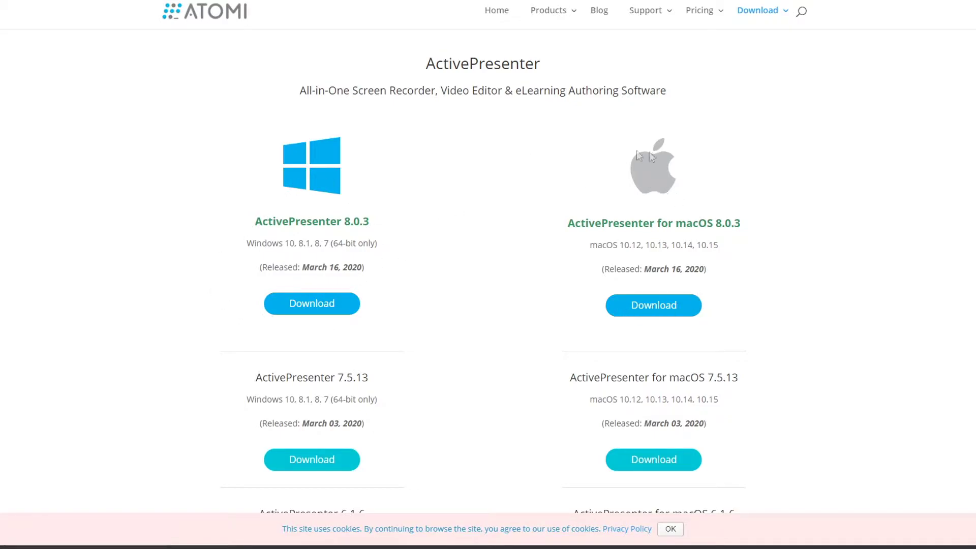
left_click(315, 305)
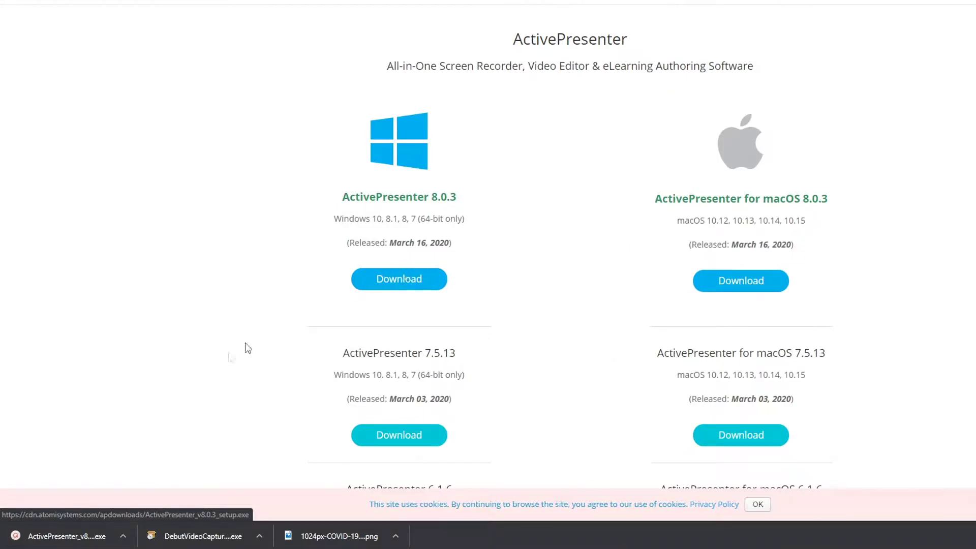
Run the downloaded ActivePresenter installer, accept the licence agreement and install into g:\Program Files\ATOMI\ActivePresenter
left_click(74, 530)
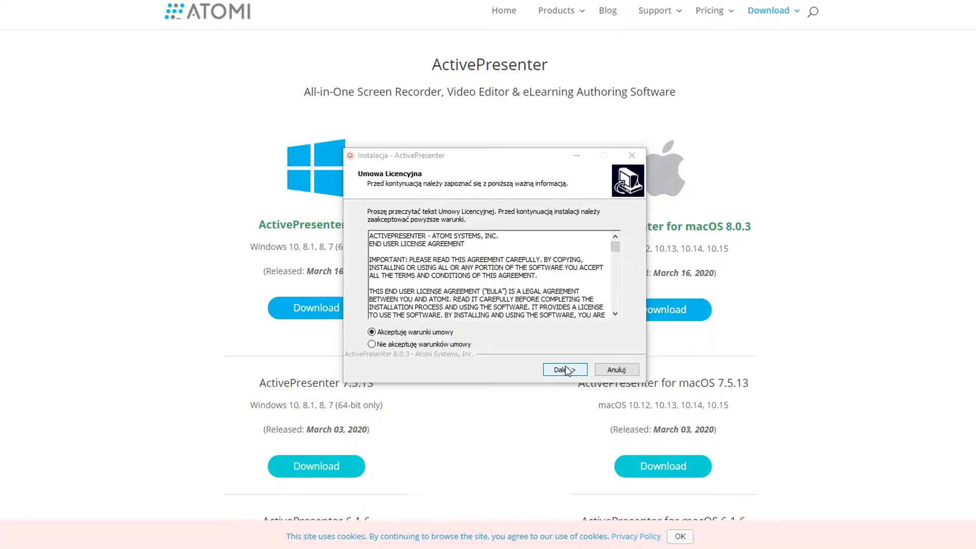
left_click(565, 369)
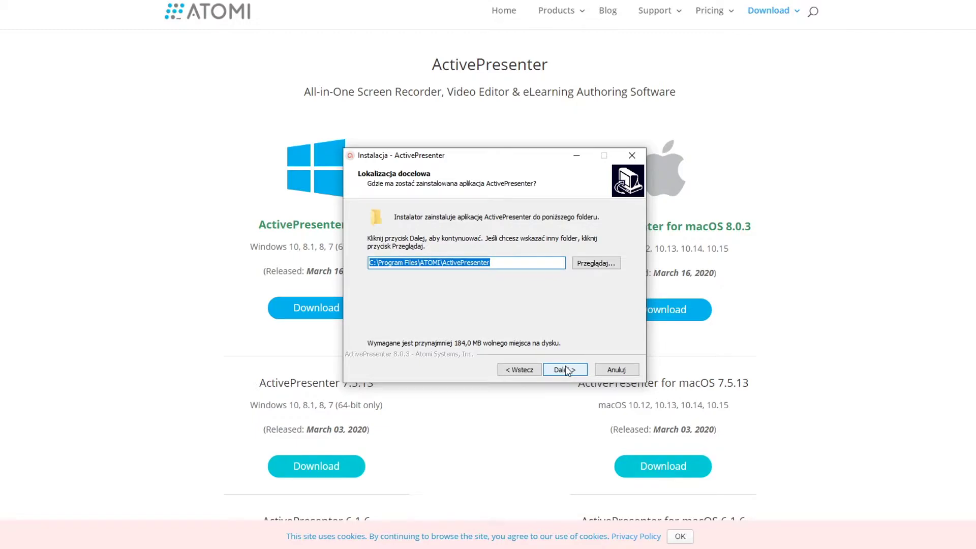
left_click(565, 369)
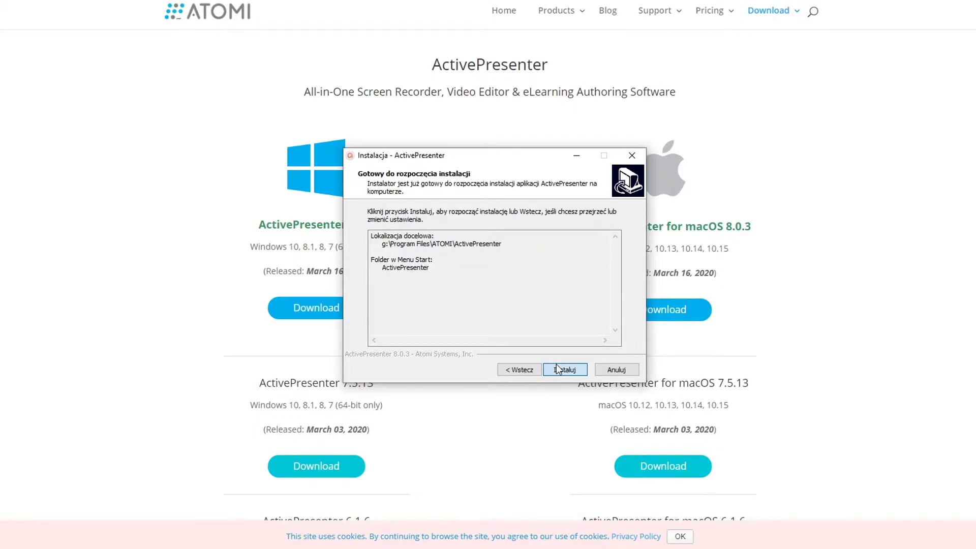
left_click(556, 364)
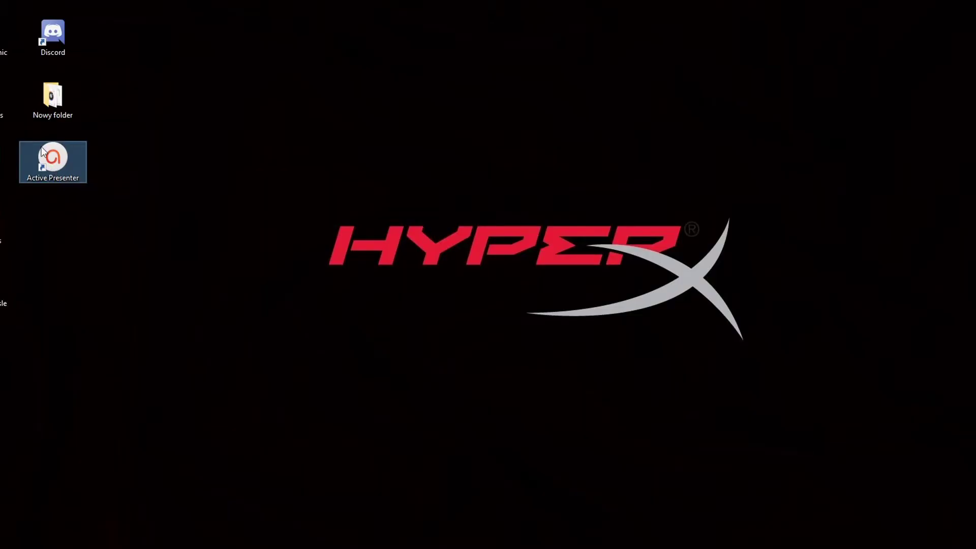
Launch Active Presenter from the desktop and continue with the light (Jasny) theme
left_click_drag(43, 151, 56, 216)
left_click_drag(56, 216, 56, 161)
double_click(55, 161)
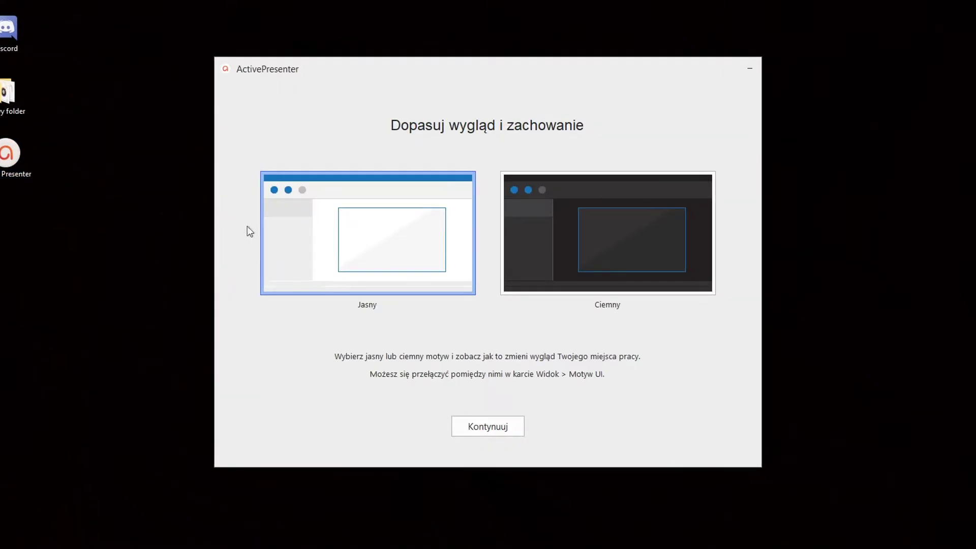
left_click(436, 274)
left_click(432, 270)
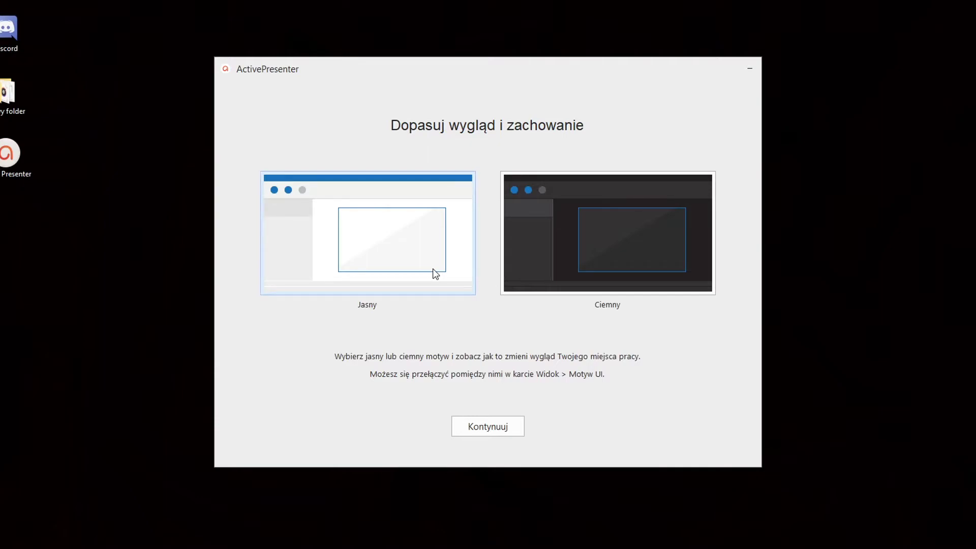
left_click(470, 434)
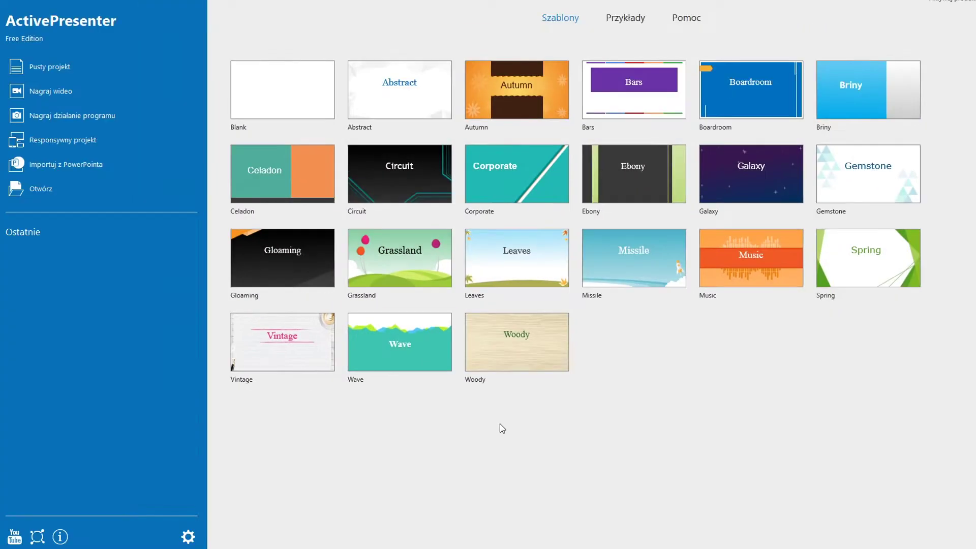
Start a new video recording project and check which webcams are available, dismissing the notice
left_click(440, 350)
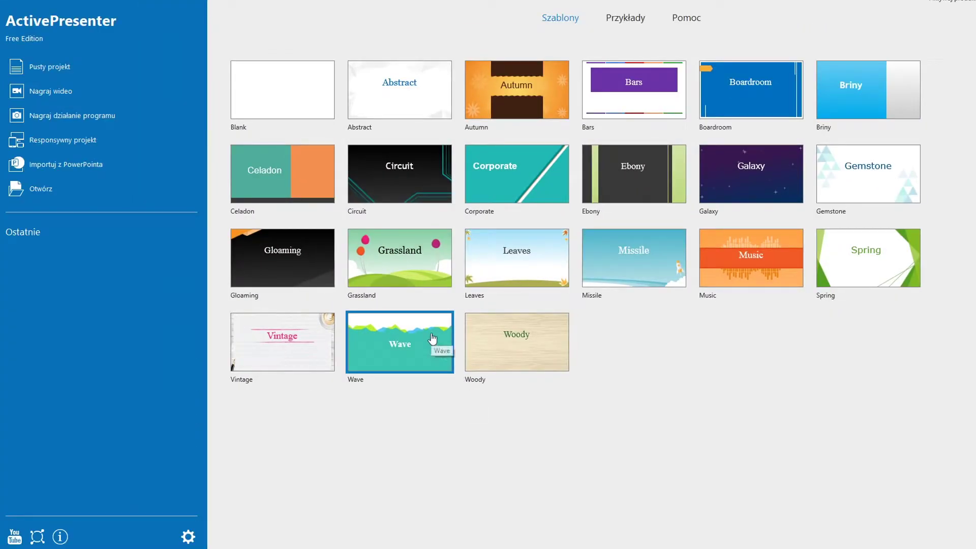
left_click(60, 91)
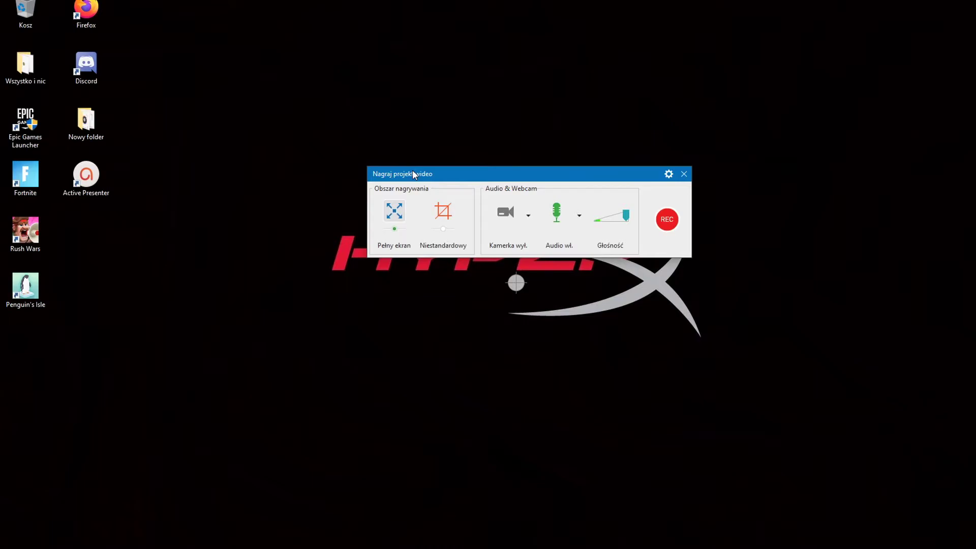
left_click(529, 215)
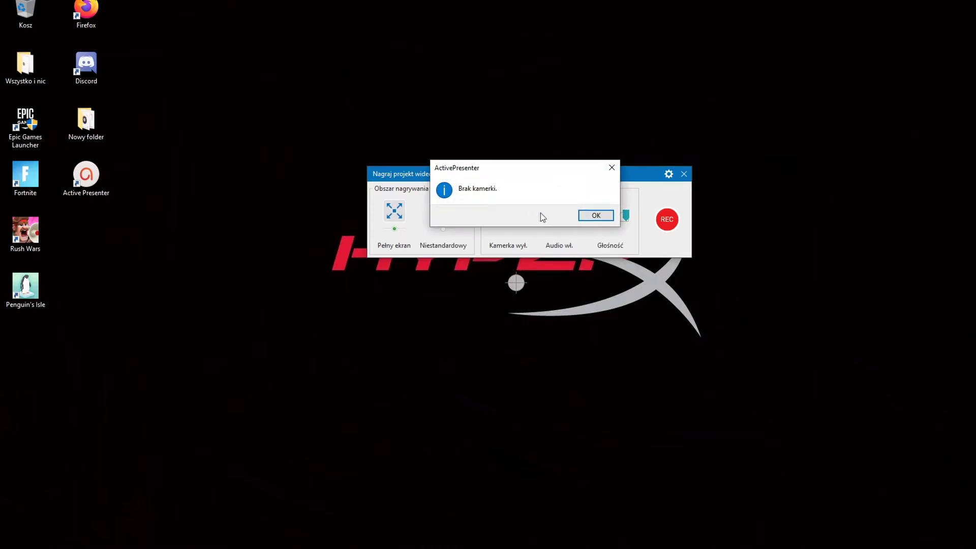
left_click(583, 217)
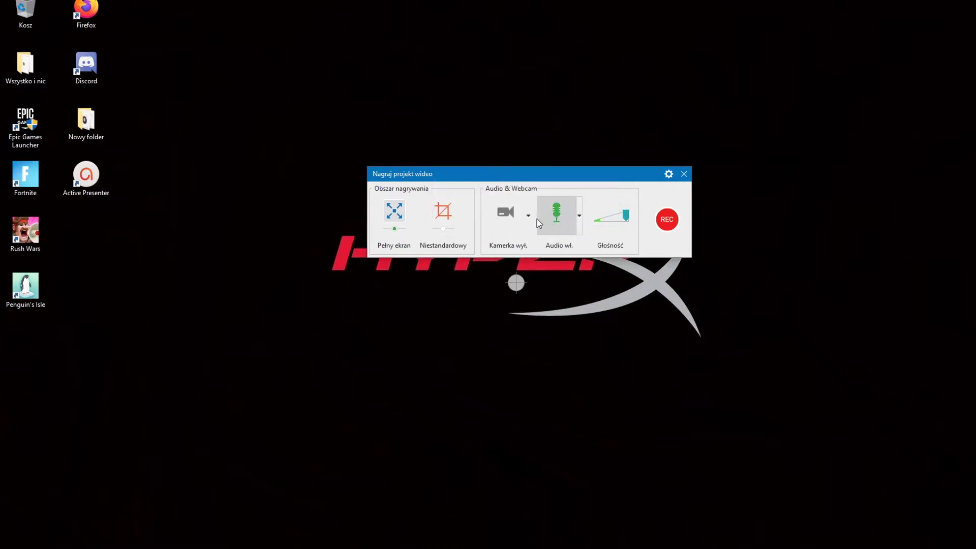
Review the microphone and system audio sources without changing them, and adjust the recording volume slightly
left_click(579, 215)
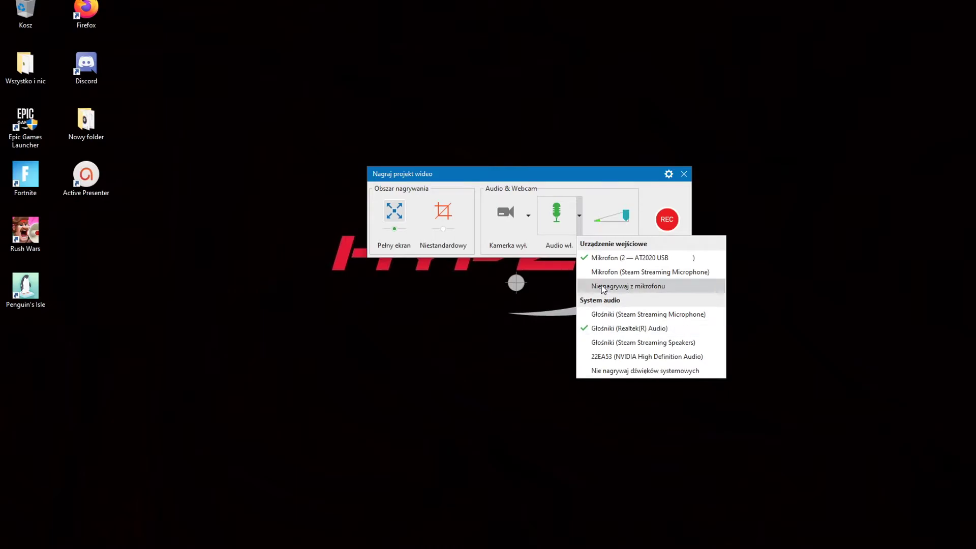
left_click(579, 179)
mouse_move(624, 218)
left_mouse_down()
mouse_move(616, 215)
mouse_move(634, 217)
left_mouse_up()
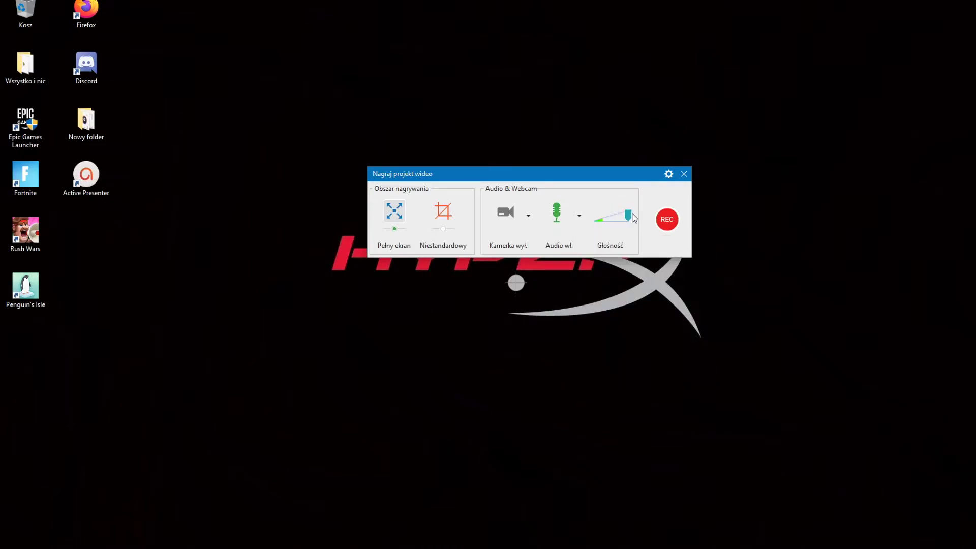
Try a custom recording area of about 901 x 600 centred over the desktop logo, and return to full-screen recording
left_click(443, 210)
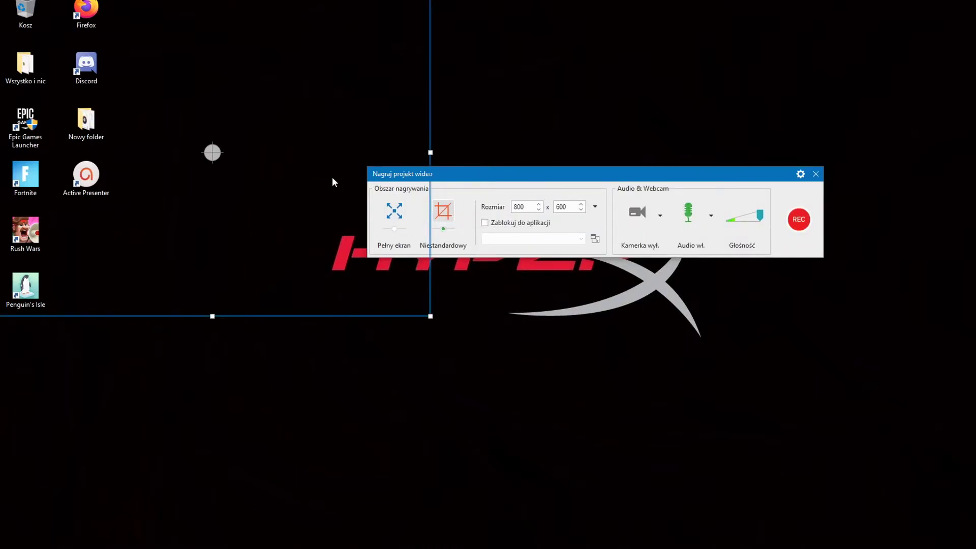
left_click_drag(430, 152, 557, 286)
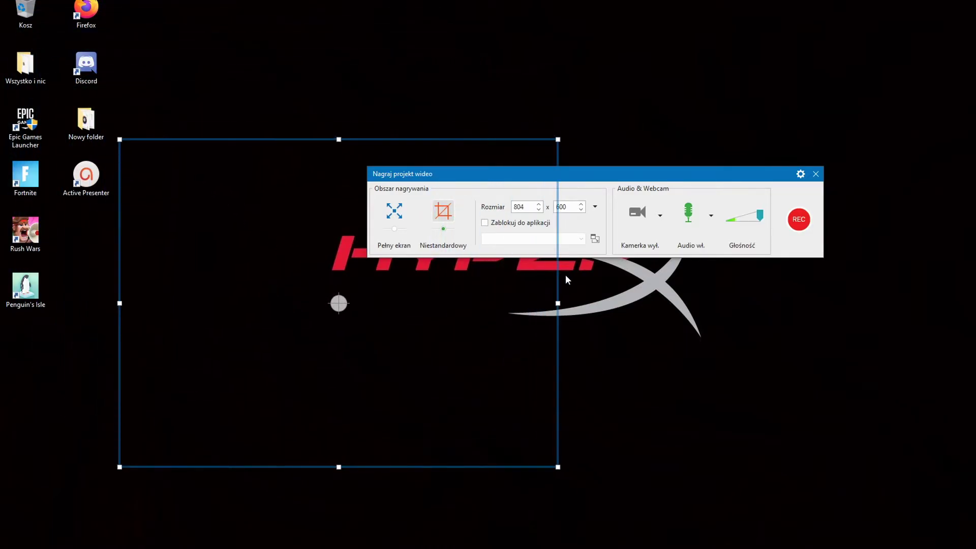
left_click_drag(559, 282, 763, 254)
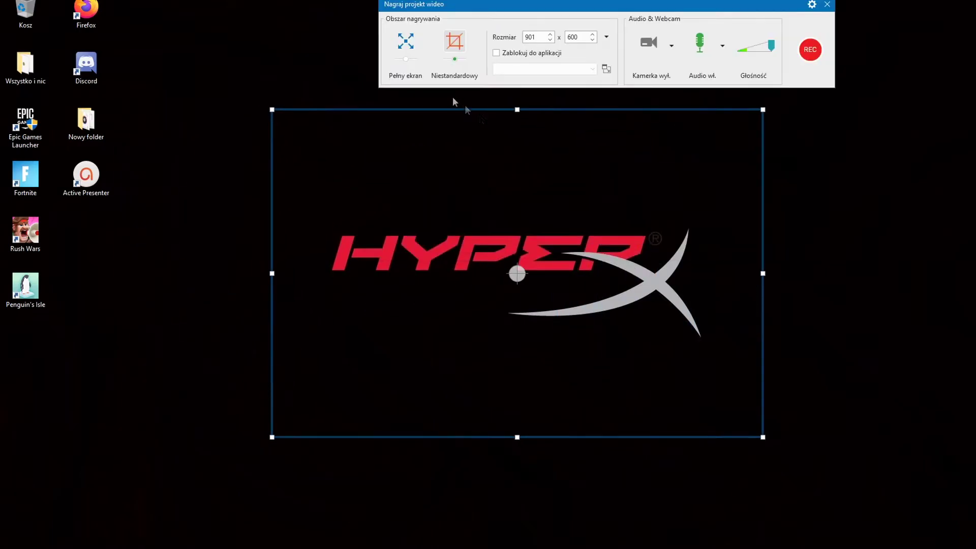
left_click(412, 49)
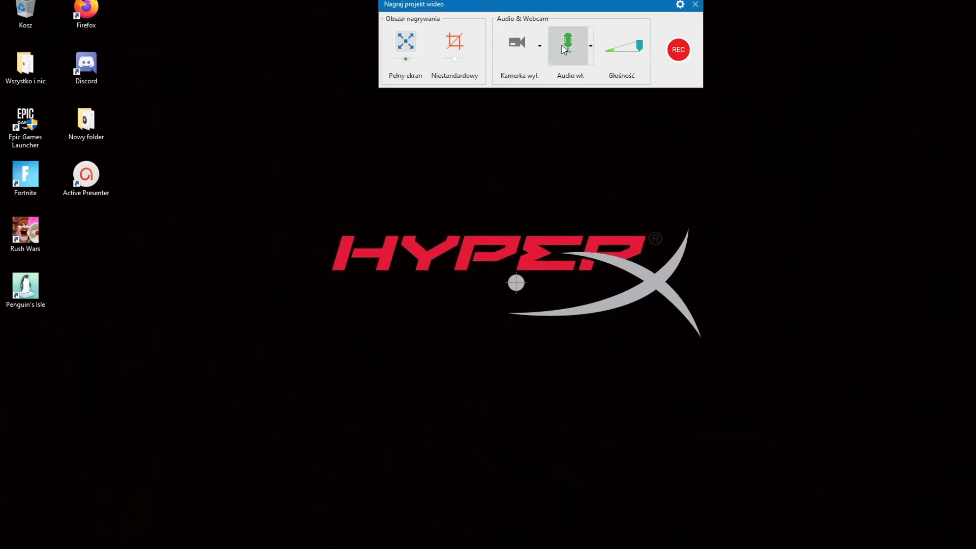
Record the full screen for about 17 seconds and stop the recording to open it in the editor
left_click(678, 49)
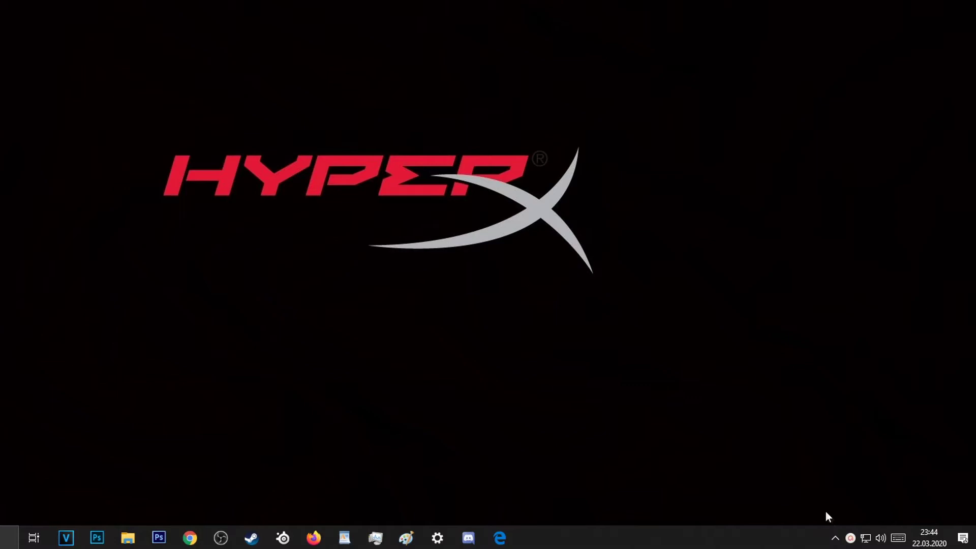
left_click(850, 538)
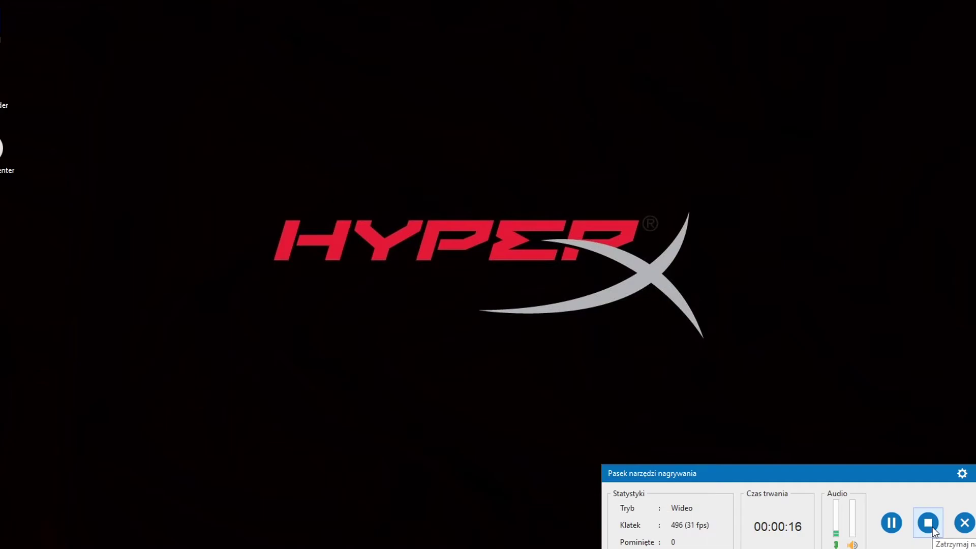
left_click(932, 527)
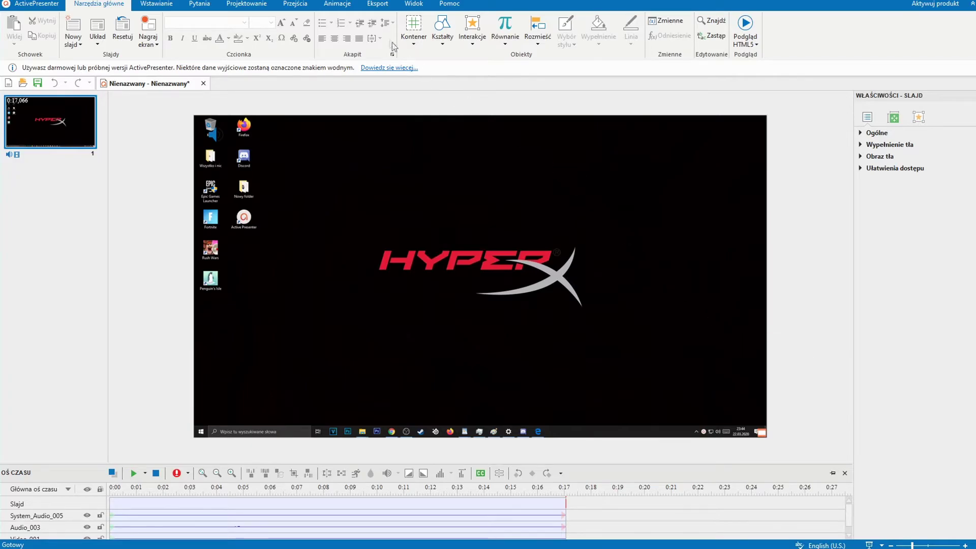
Open the video export settings for the recording and set the frame rate to 60
left_click(378, 4)
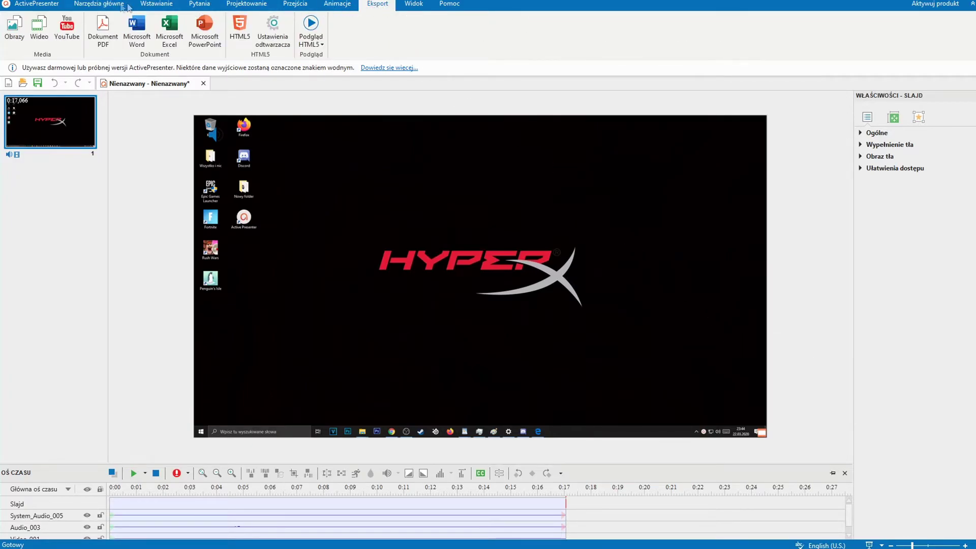
left_click(40, 35)
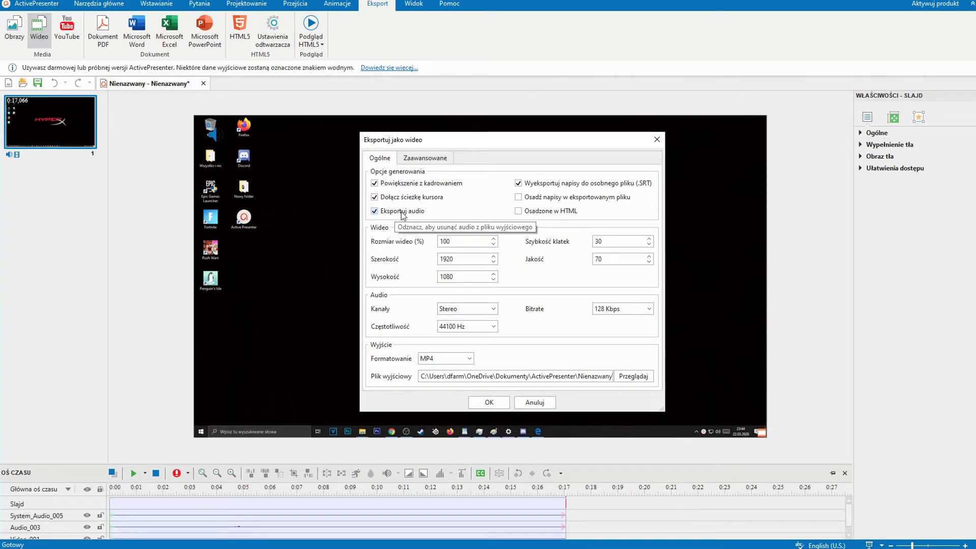
double_click(451, 242)
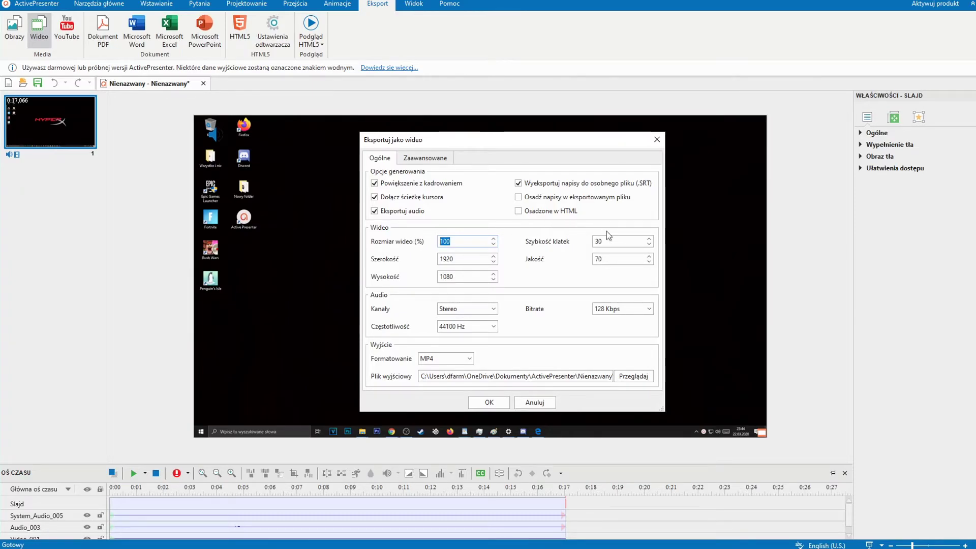
left_click_drag(610, 241, 577, 241)
type("60")
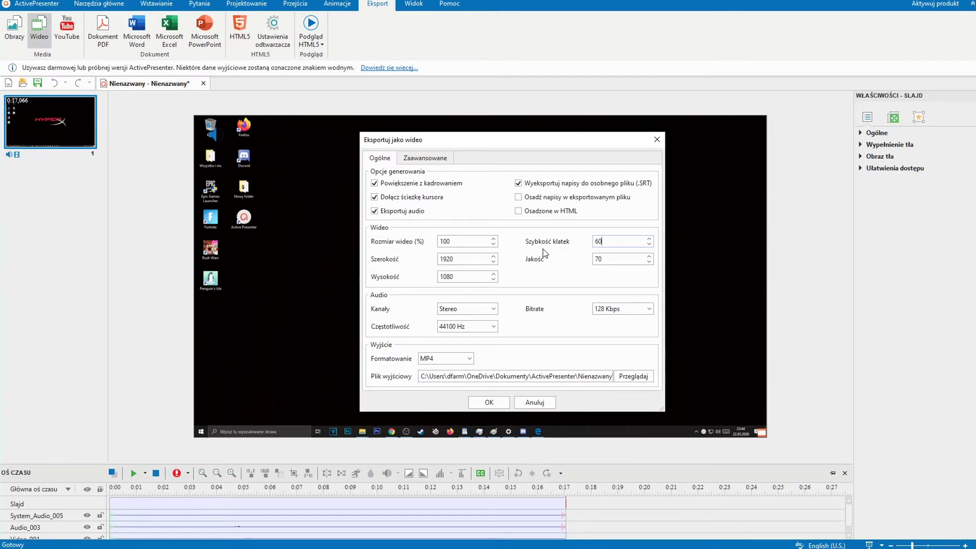
Change the export quality, go through the audio channel options and export the recording as an MP4 video
key("Tab")
type("1")
left_click(495, 308)
left_click(508, 319)
left_click(478, 407)
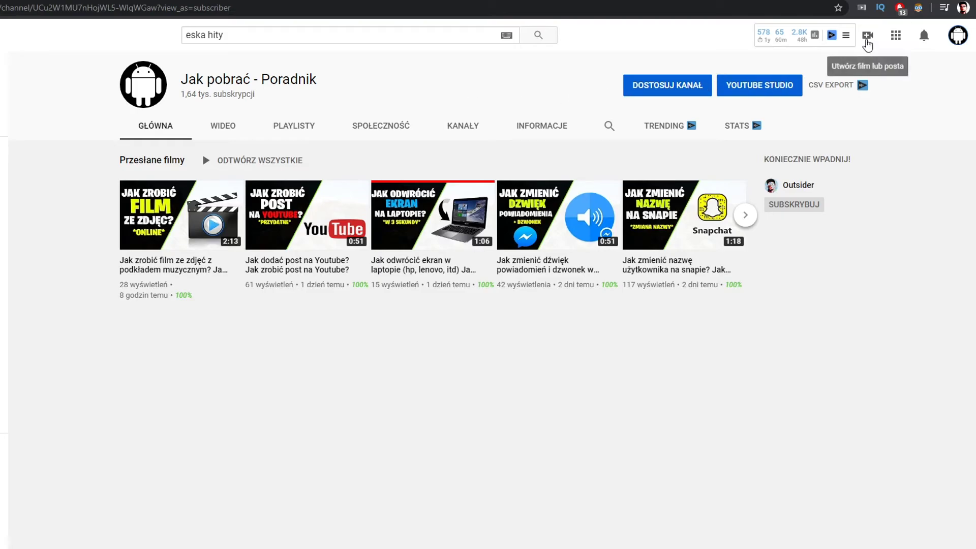
Switch to the YouTube channel in the browser and upload the exported Nienazwany video from the Video folder
left_click(868, 44)
left_click(761, 63)
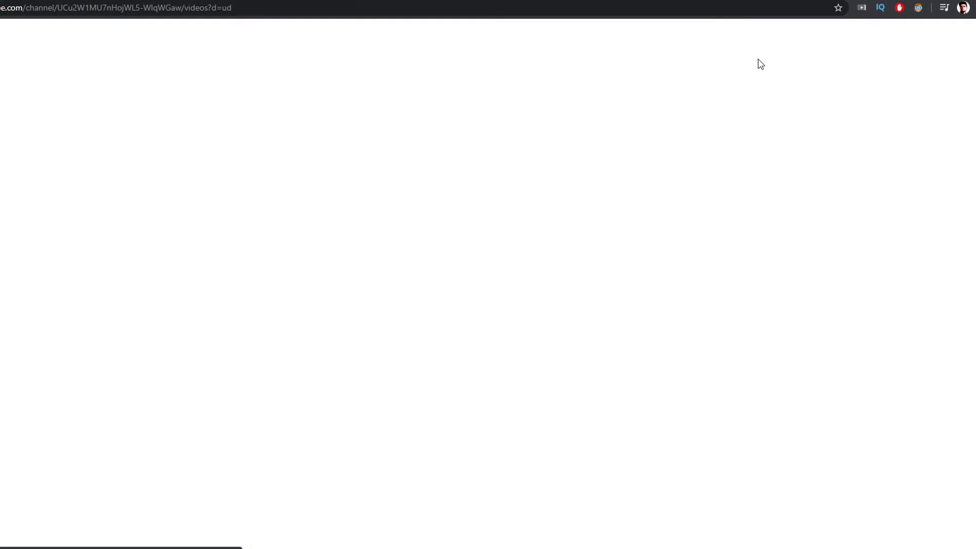
key("alt+Tab")
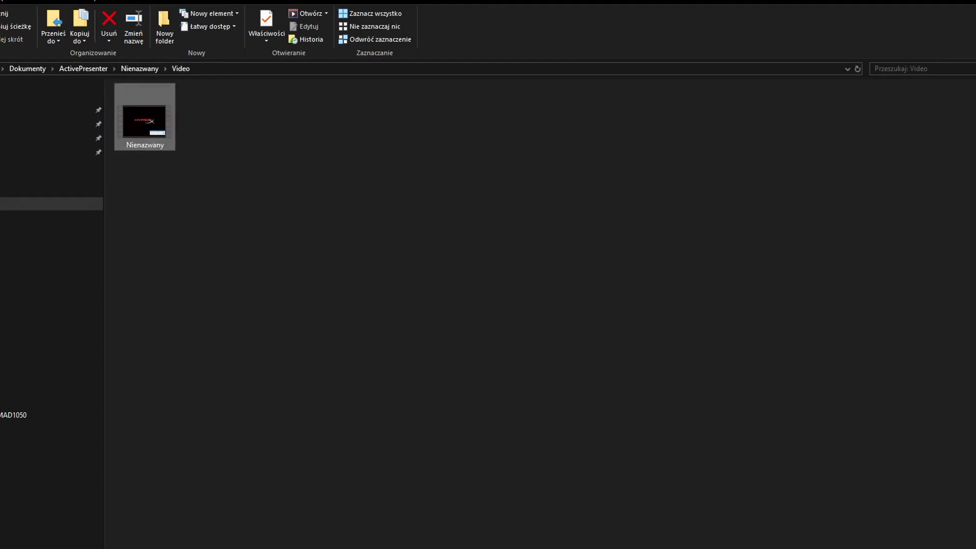
left_click_drag(314, 2, 828, 180)
left_click_drag(791, 294, 411, 247)
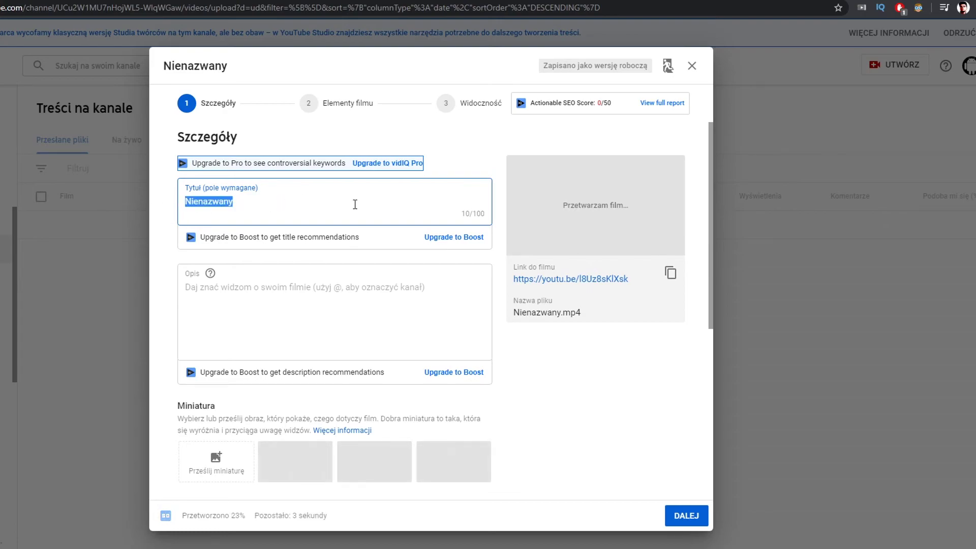
Replace the uploaded video's title with "Testowy film dla widzów" and move on to the audience settings
type("Testowy fi")
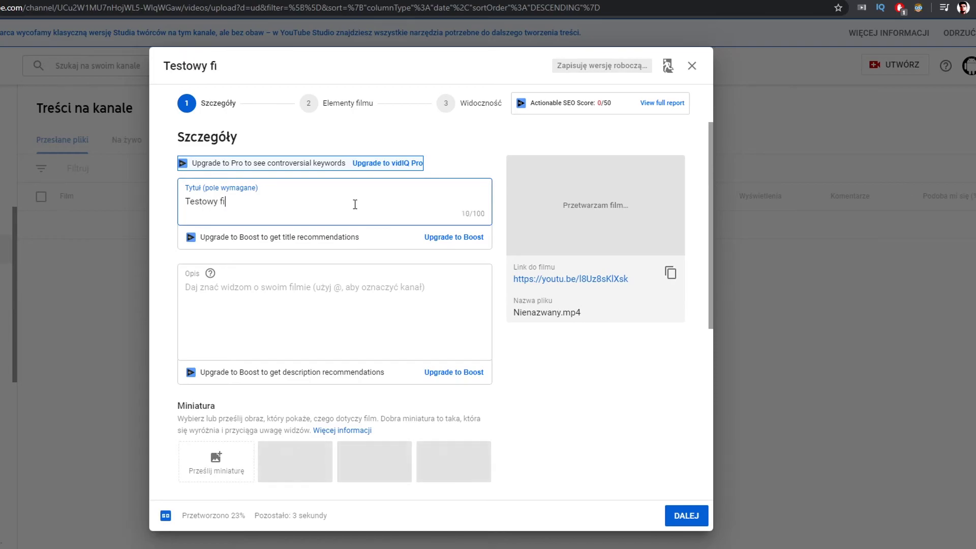
type("lm dla widzów")
scroll(251, 241, "down", 6)
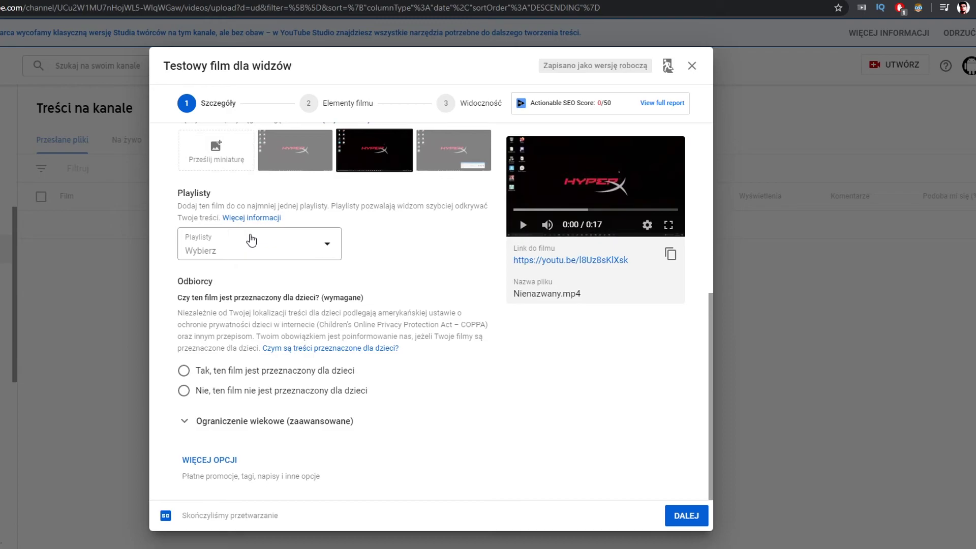
Check the available playlists without choosing one and mark the video as not made for children
left_click(251, 241)
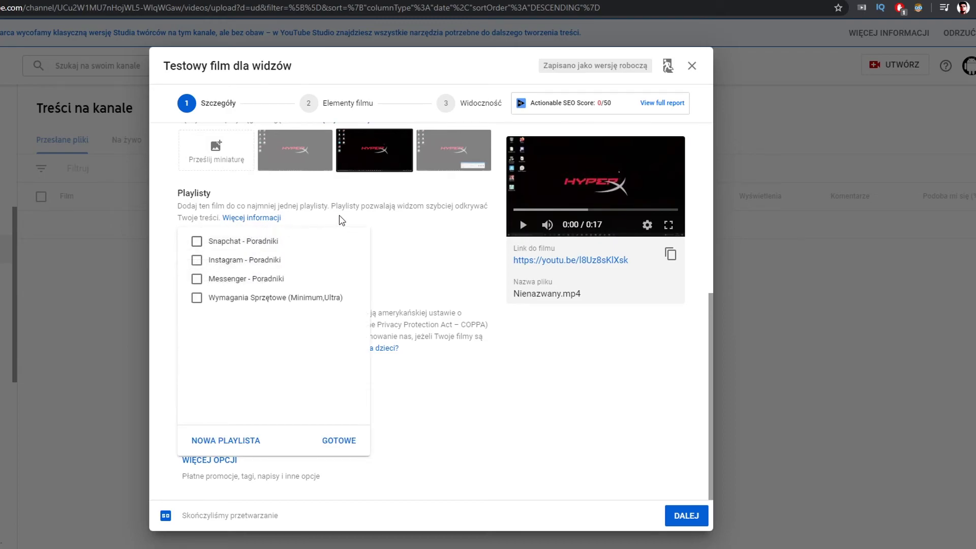
left_click(357, 216)
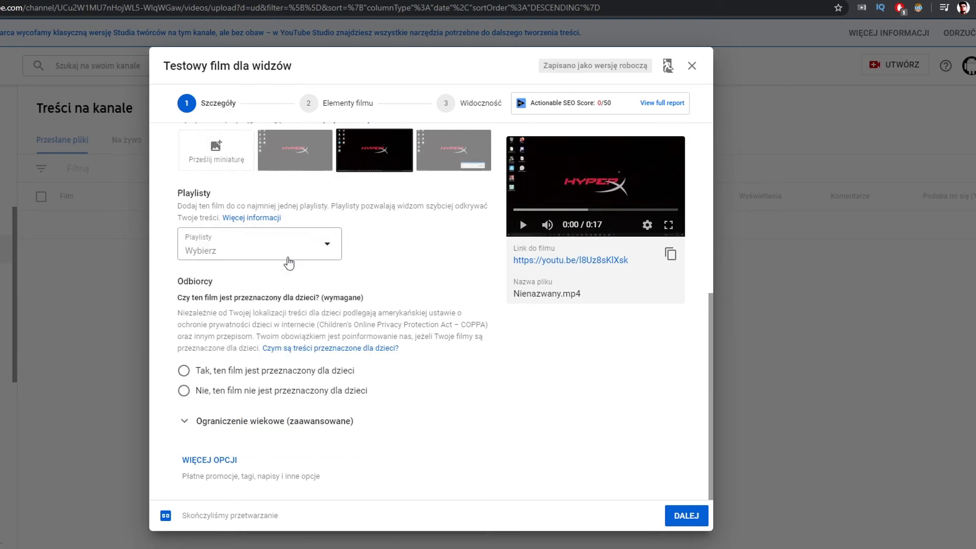
left_click(184, 391)
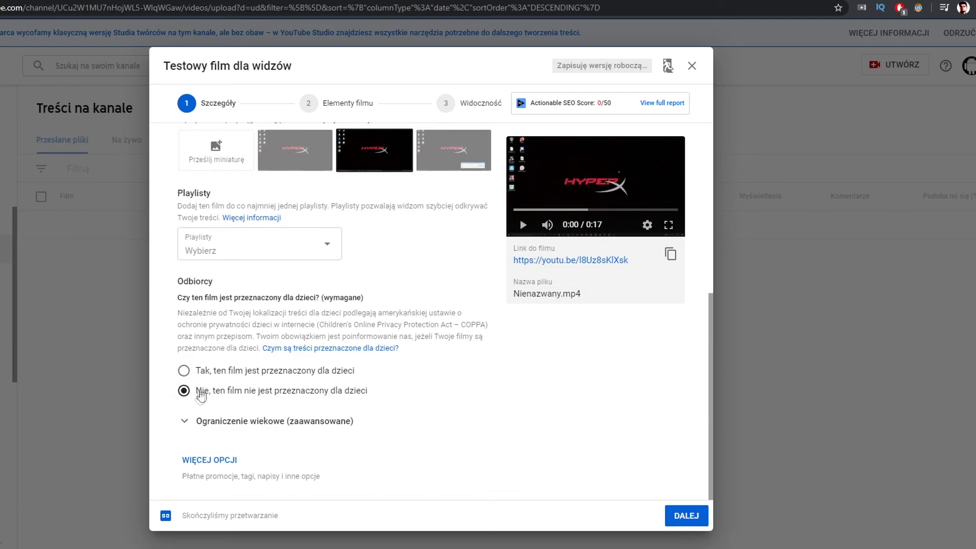
Check the age restriction settings, then expand the additional video options and add the tag "poradnik"
left_click(186, 420)
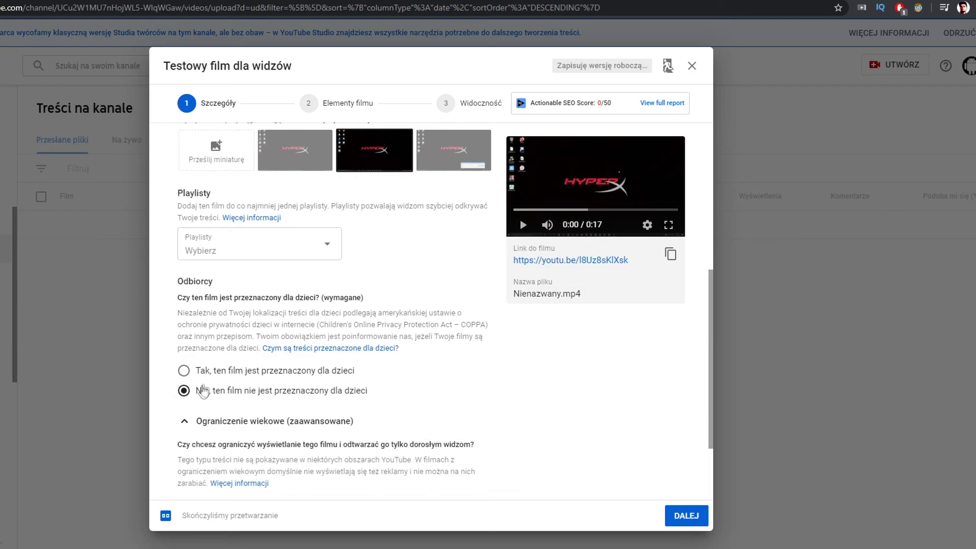
scroll(212, 374, "down", 2)
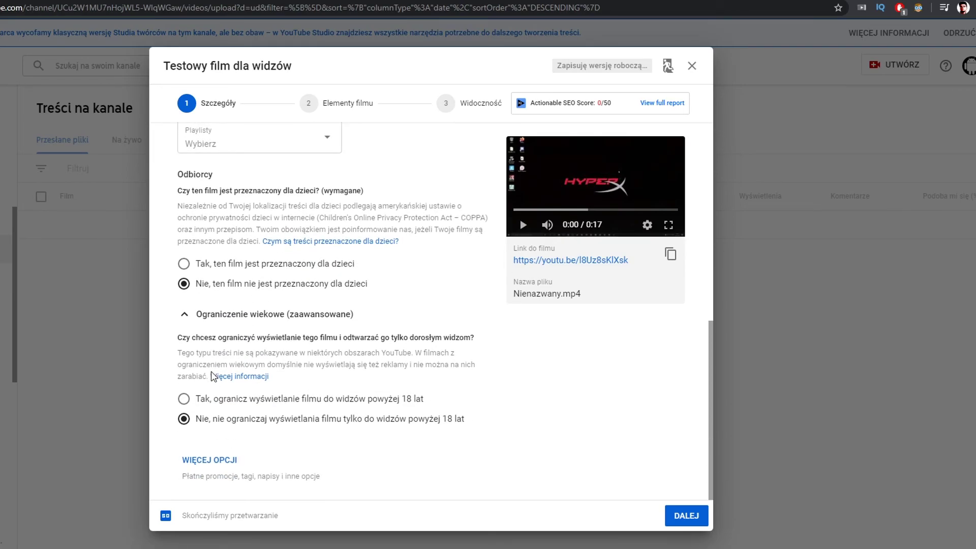
left_click(203, 460)
scroll(226, 359, "down", 1)
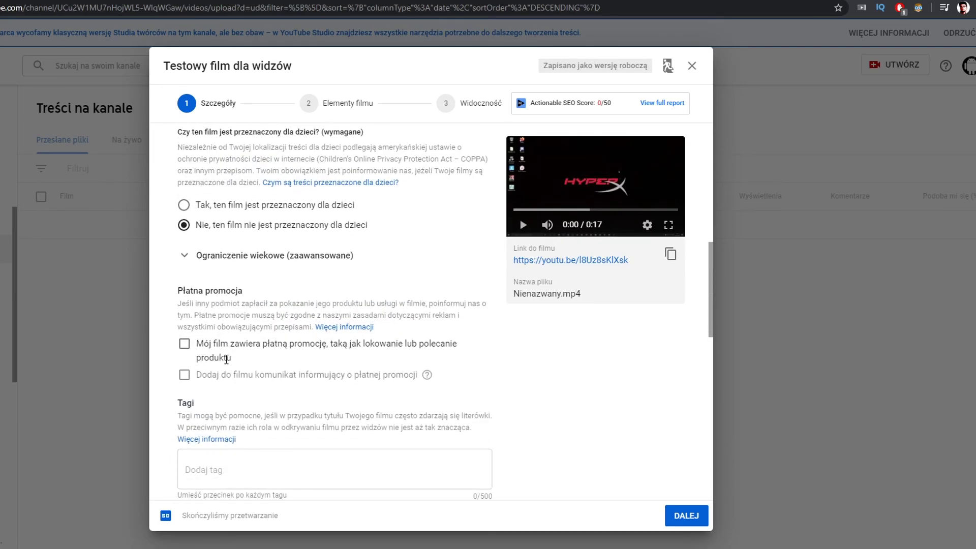
scroll(228, 377, "down", 1)
left_click(227, 402)
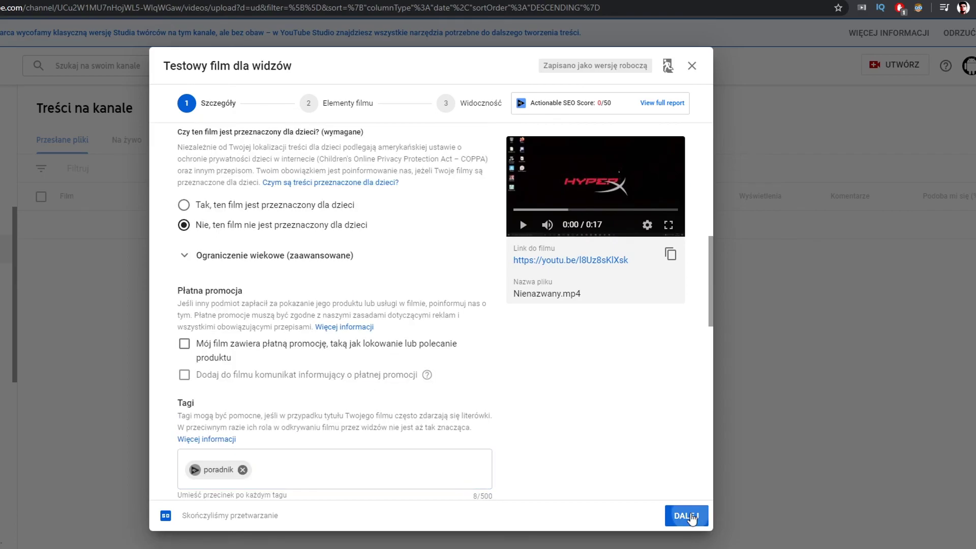
Continue past the video elements without adding any and set the video's visibility to Publiczny
left_click(690, 516)
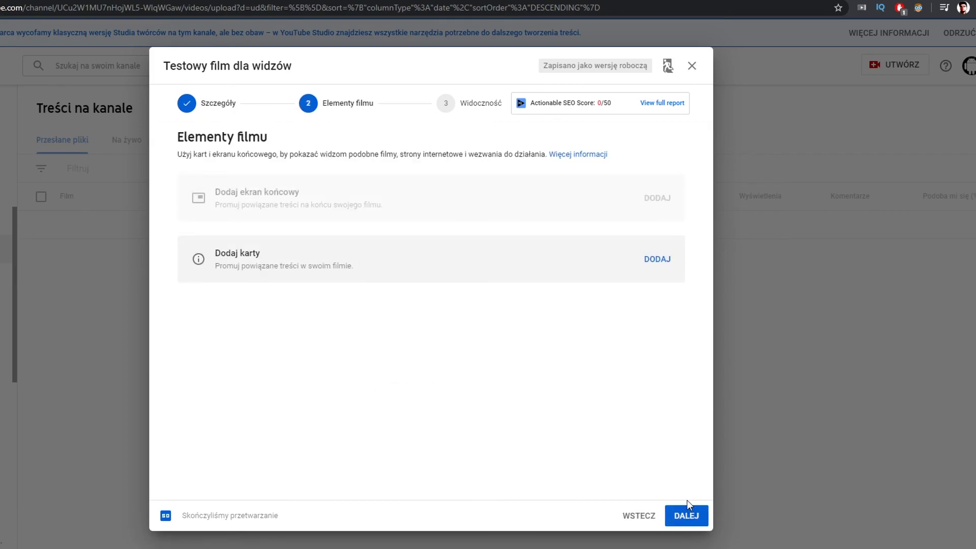
left_click(689, 519)
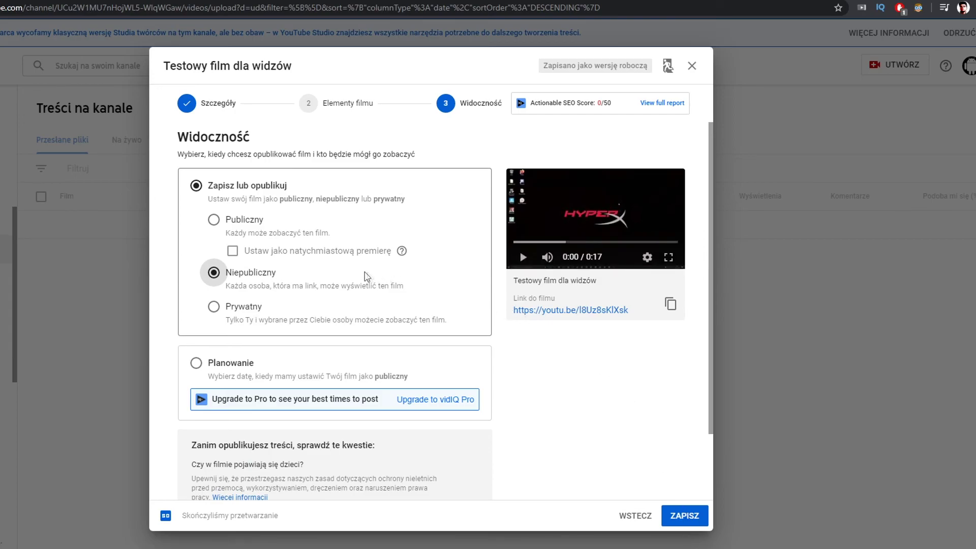
left_click(240, 222)
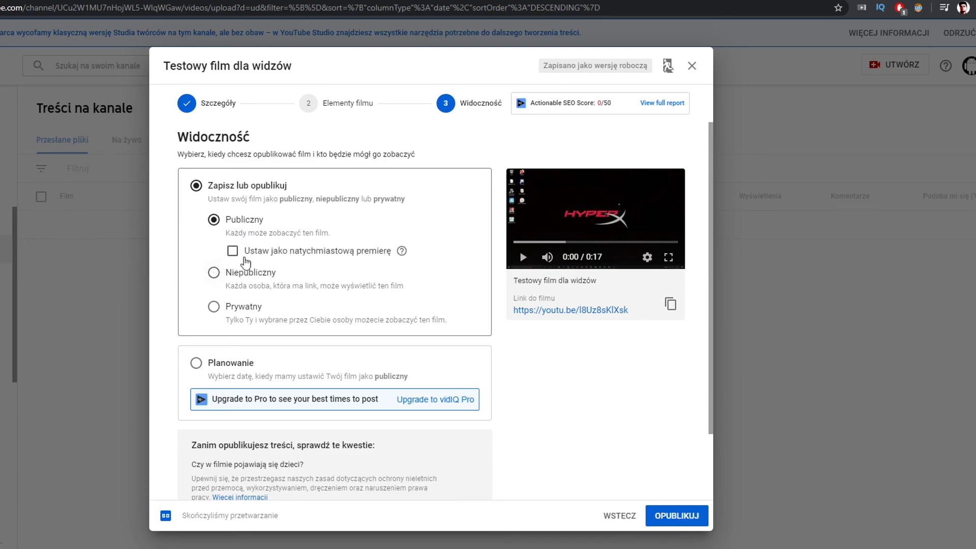
left_click(246, 276)
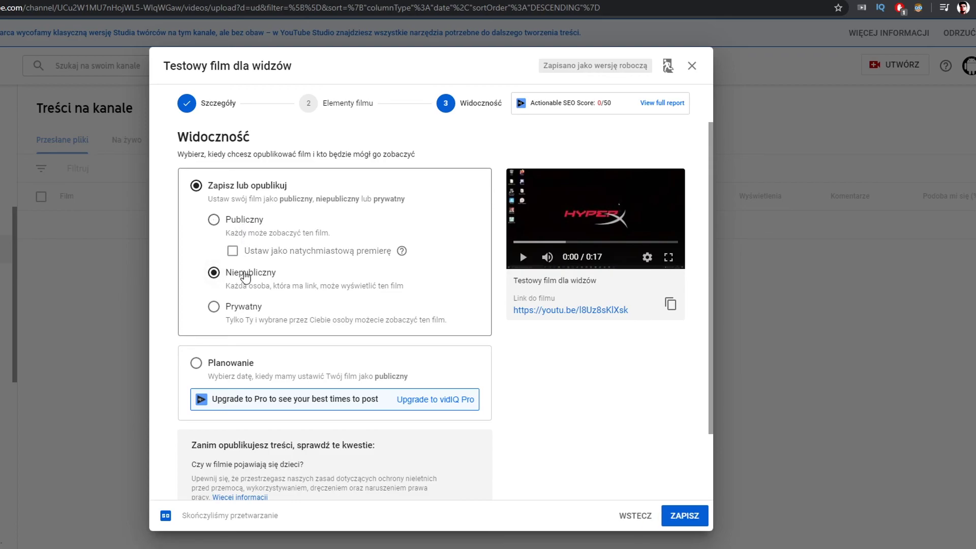
left_click(243, 224)
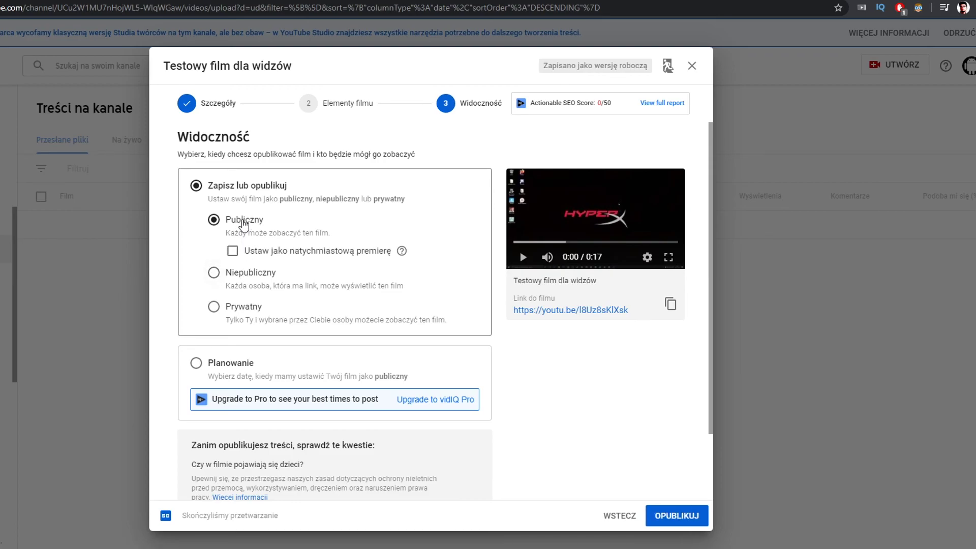